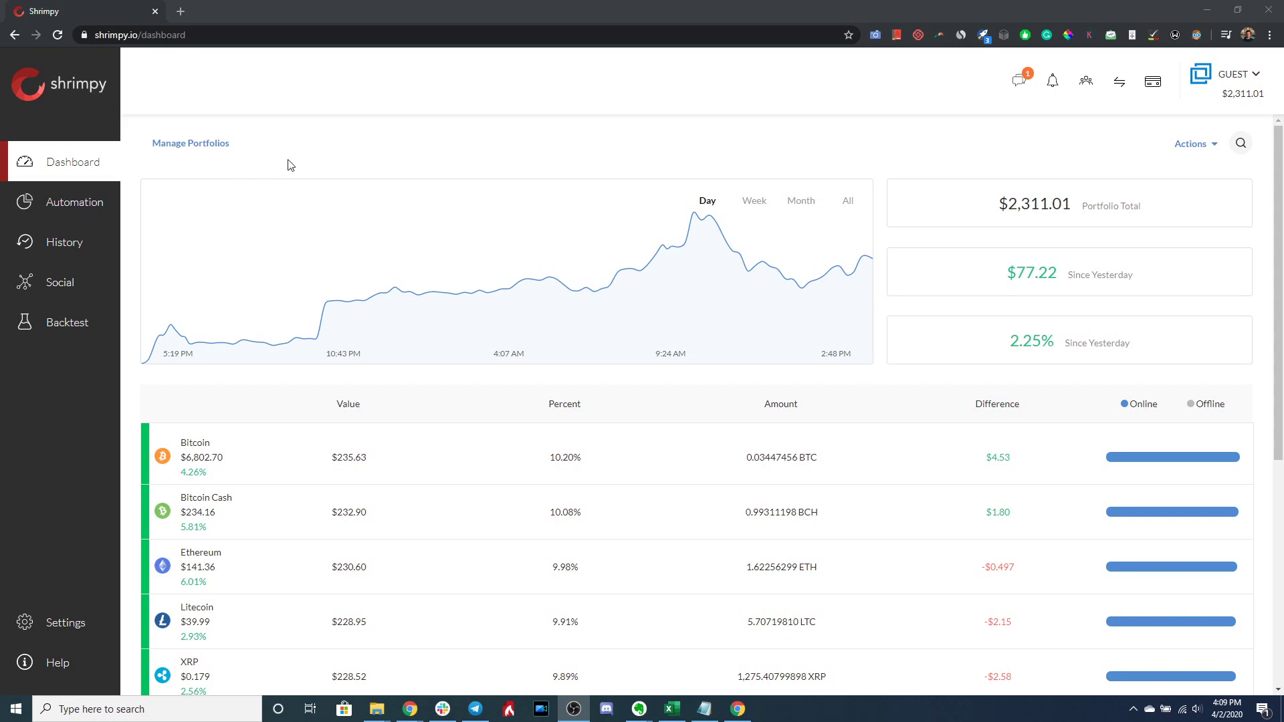
Open the MY PORTFOLIO automation editor showing its 11 assets and 1-day periodic rebalance
left_click(91, 205)
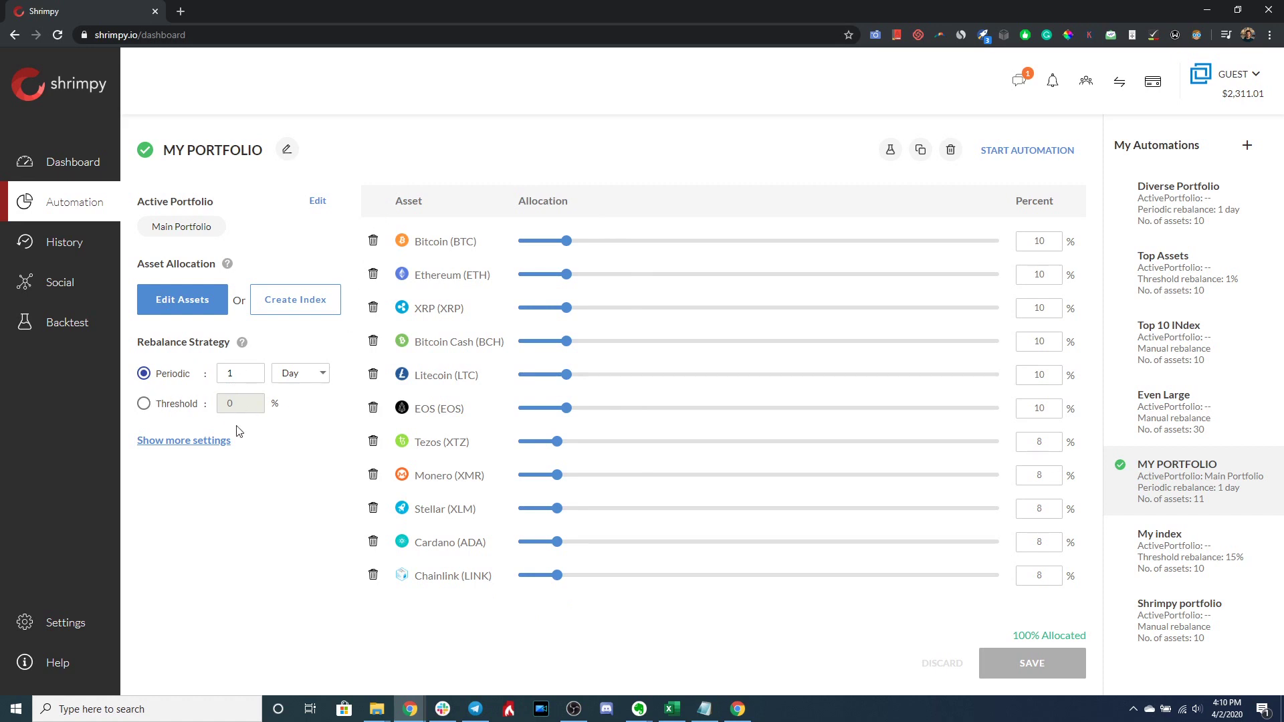
In the extra settings, change the stop-loss time period from Never to 1 Day
left_click(181, 444)
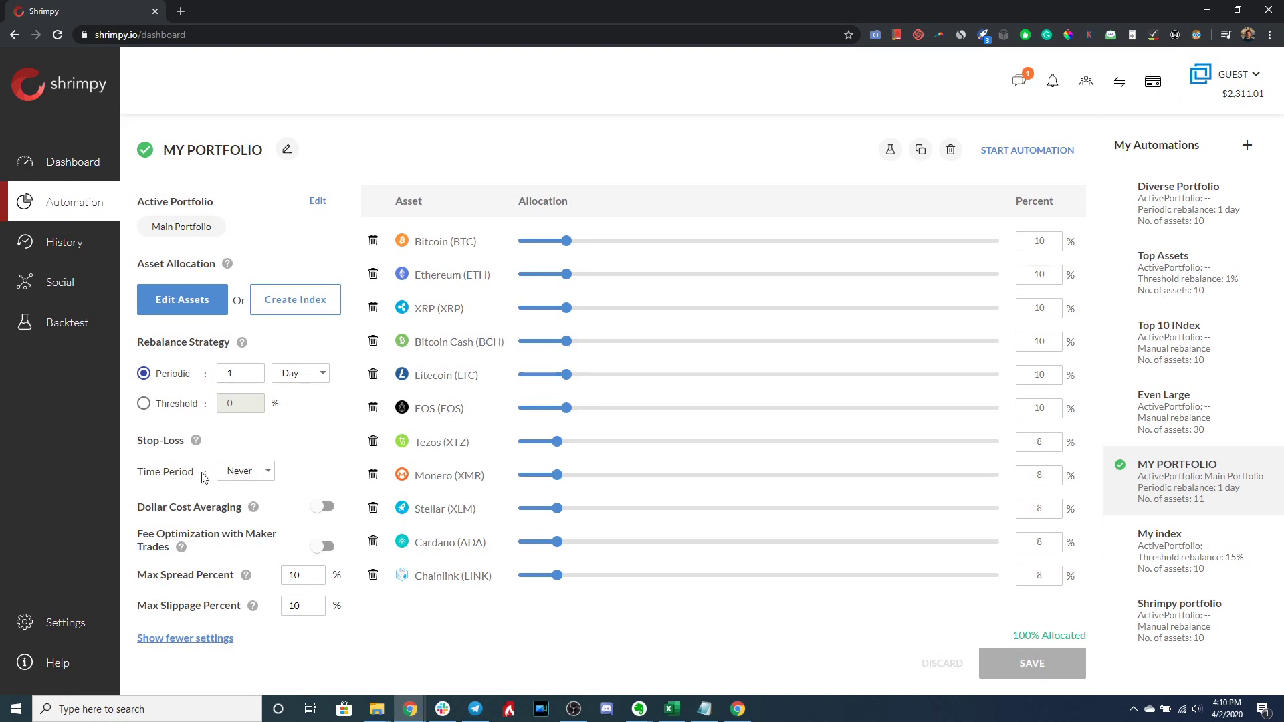
left_click_drag(174, 476, 145, 476)
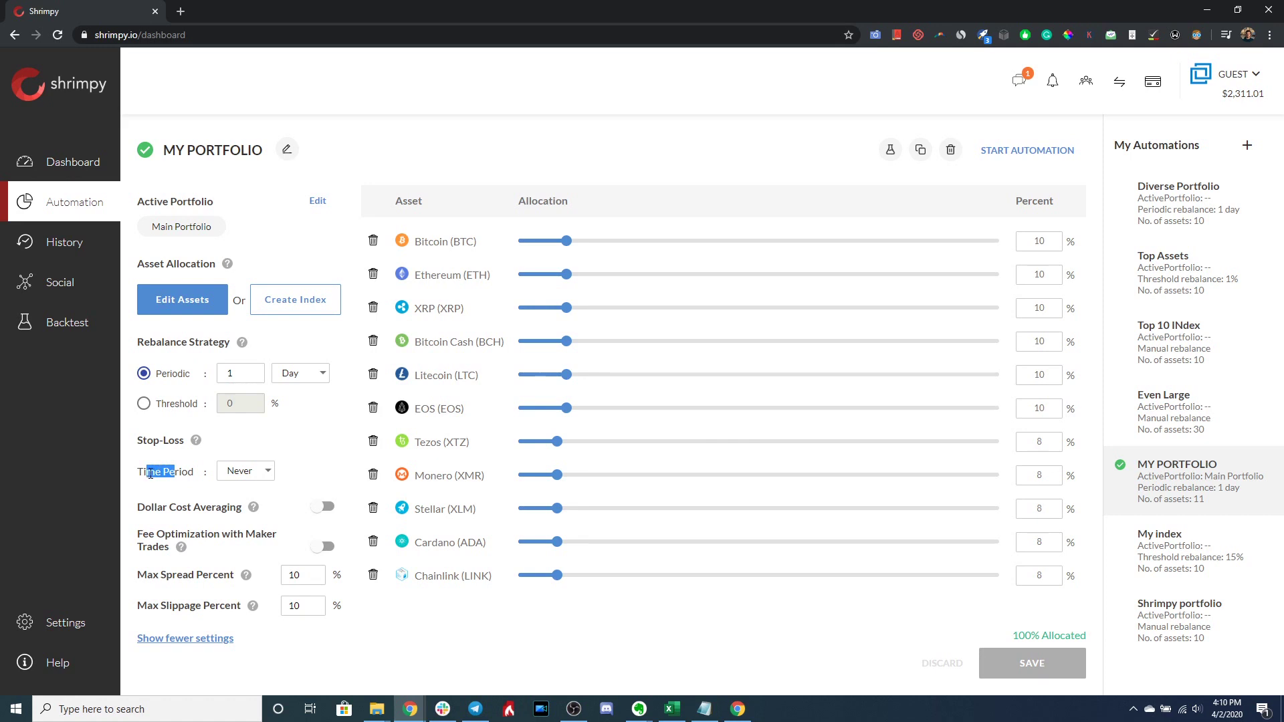
left_click(244, 473)
left_click(253, 476)
left_click(252, 476)
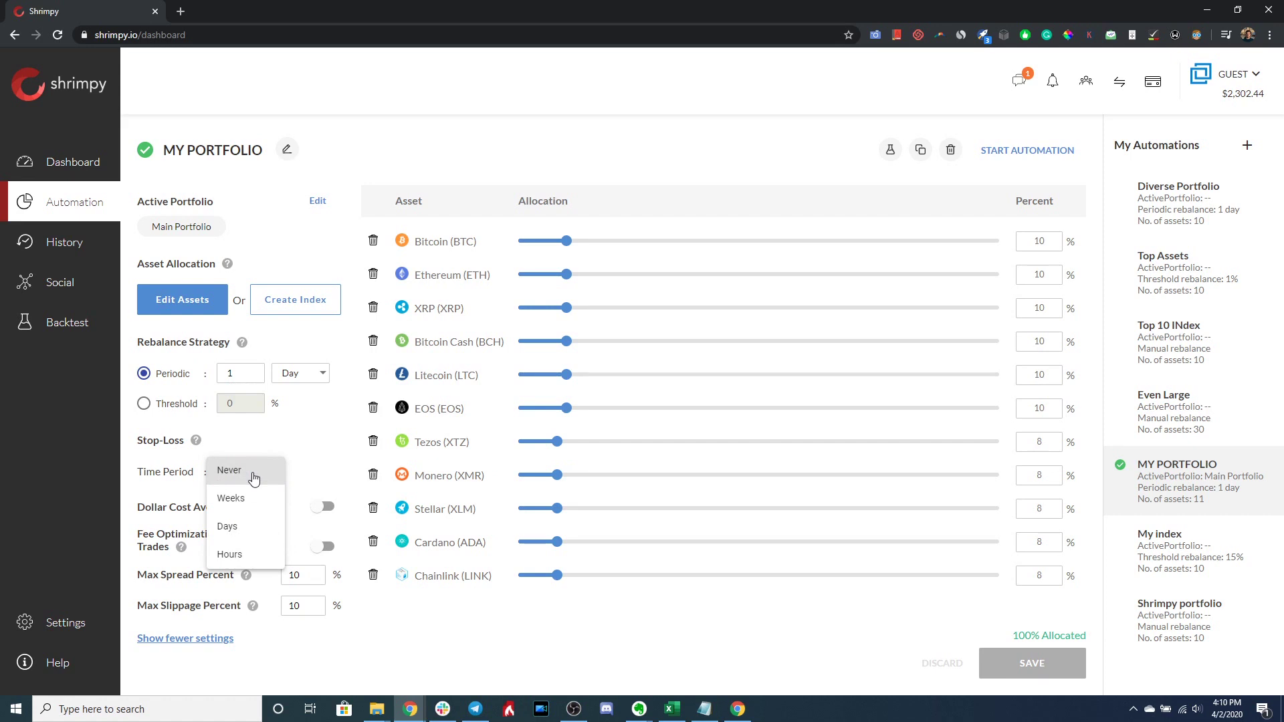
left_click(253, 526)
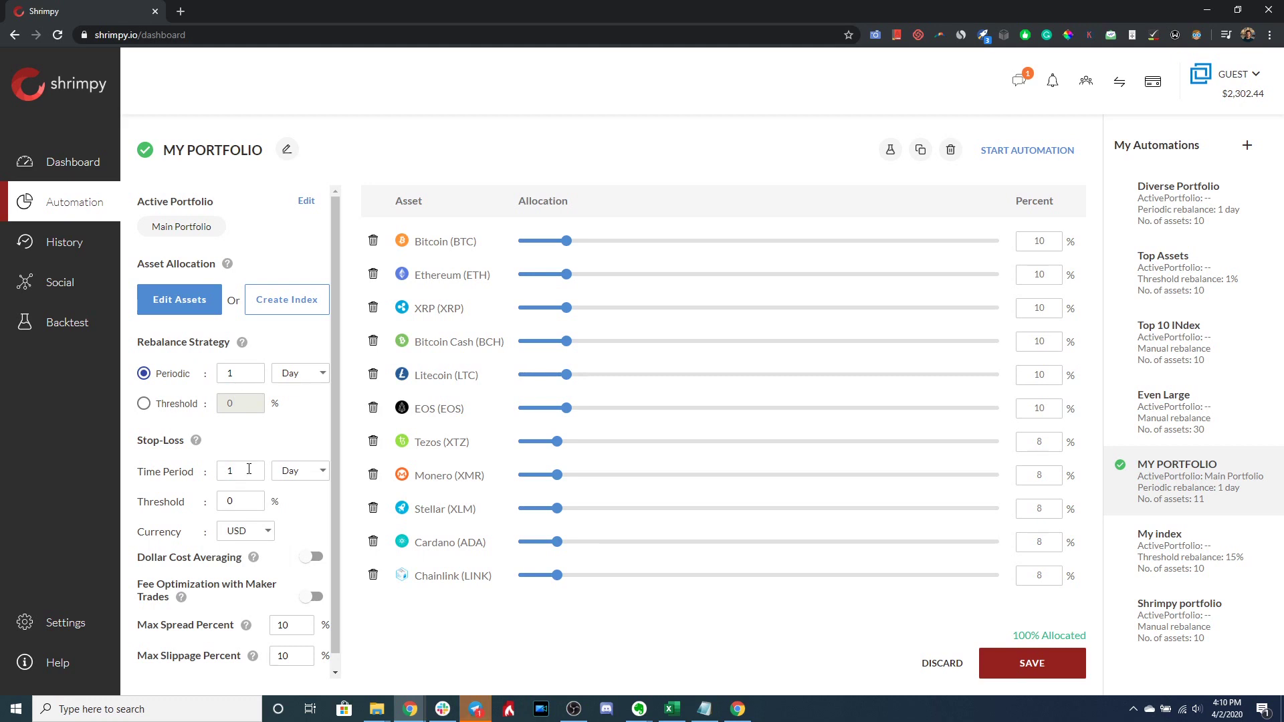
Change the stop-loss threshold from 0% to -5%
left_click(249, 469)
left_click(238, 495)
key("BackSpace")
type("-5")
key("BackSpace")
type("5")
key("Home")
type("-")
left_click(240, 539)
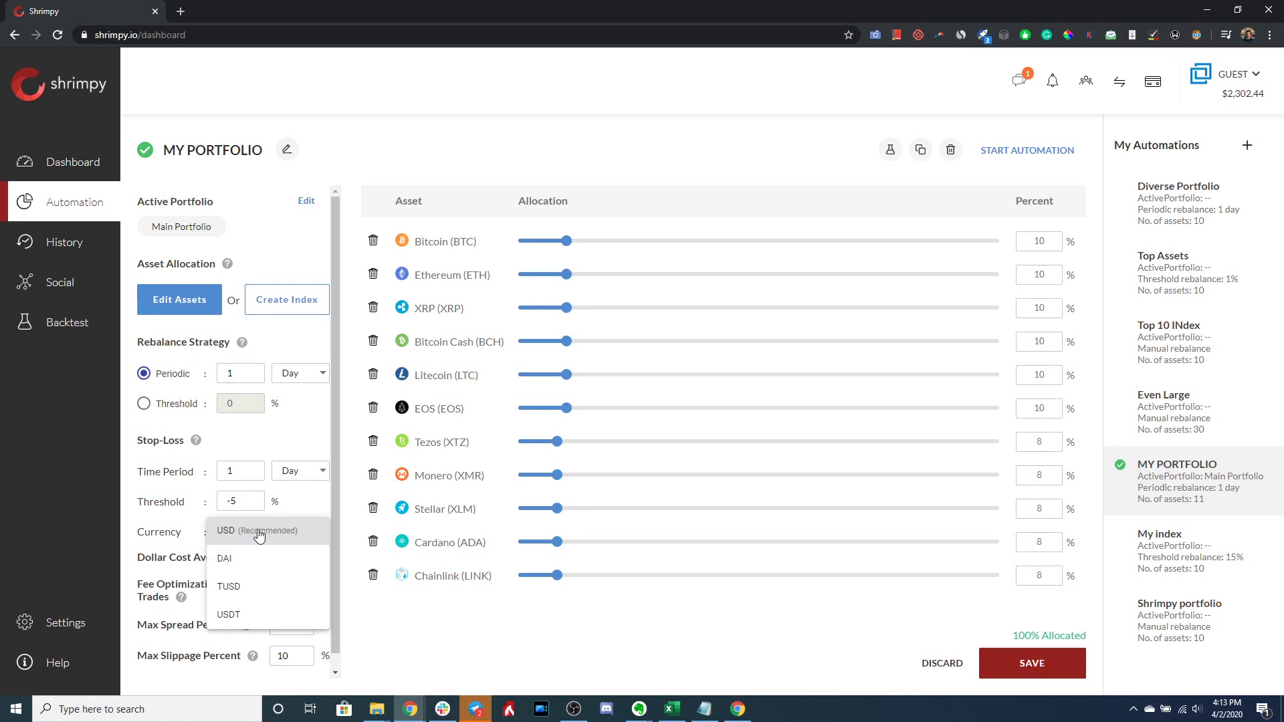
left_click(259, 534)
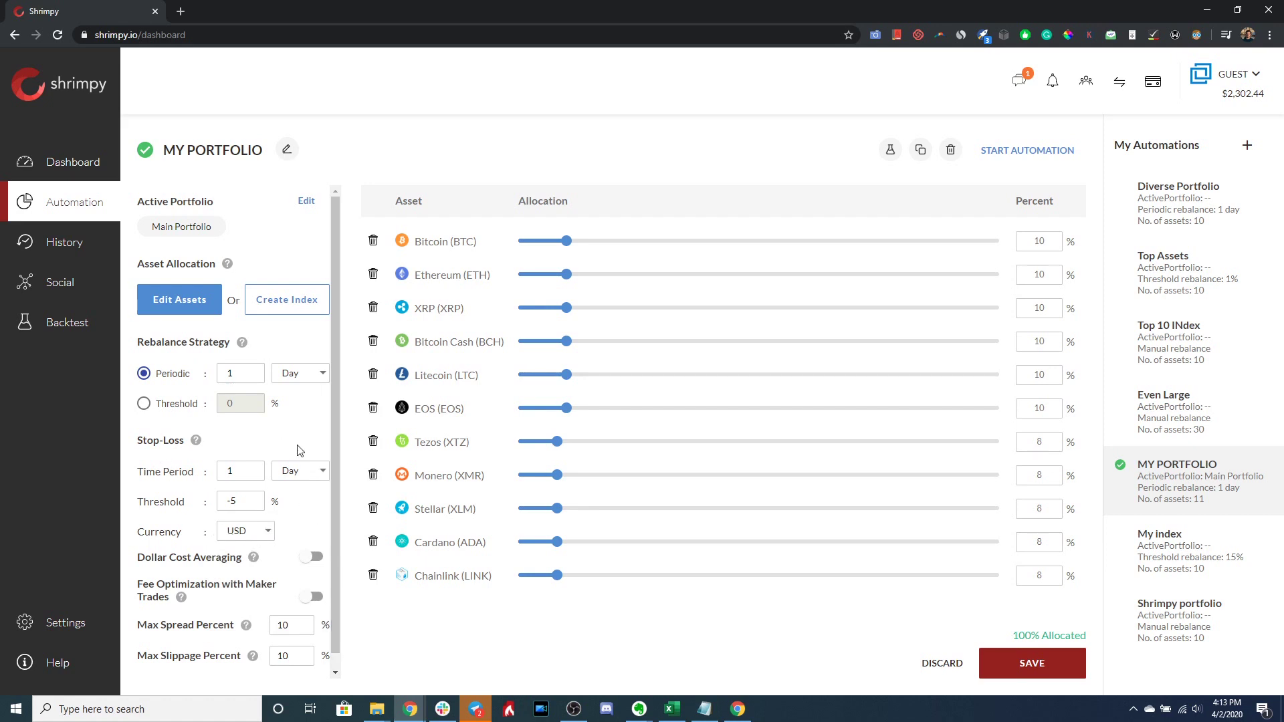
Save the automation changes, declining an immediate rebalance
left_click(1062, 668)
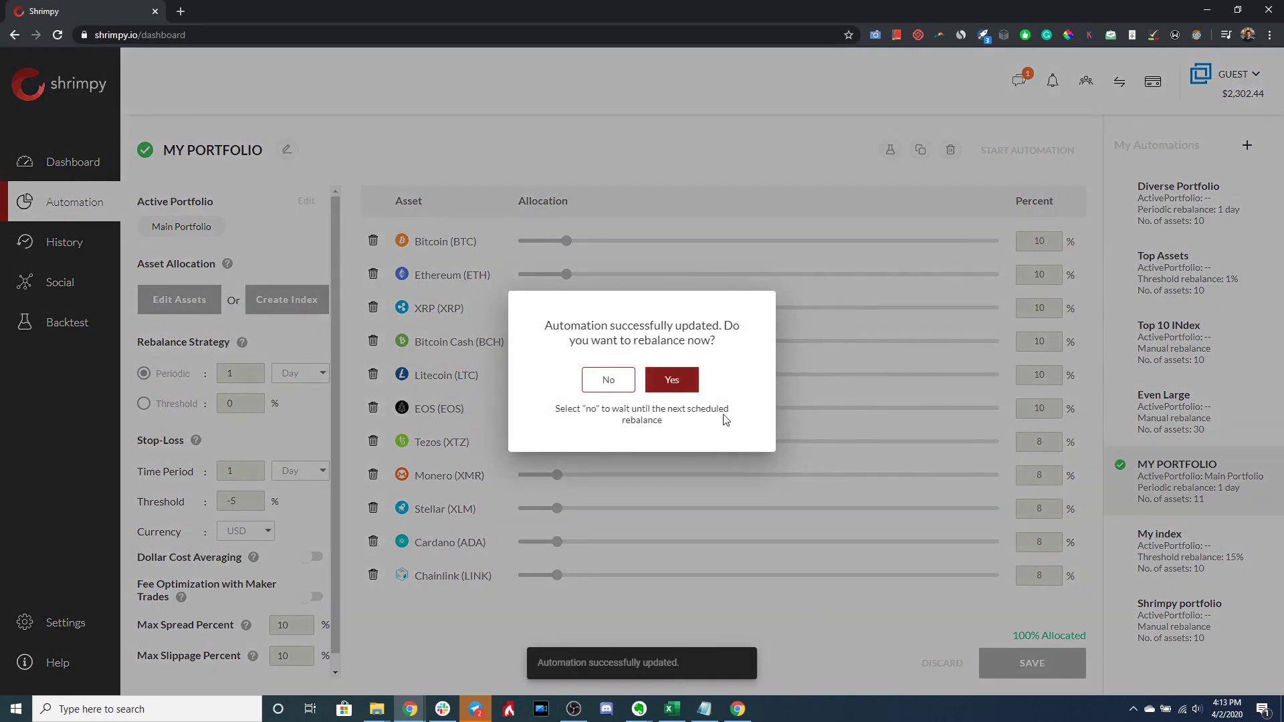
left_click(608, 380)
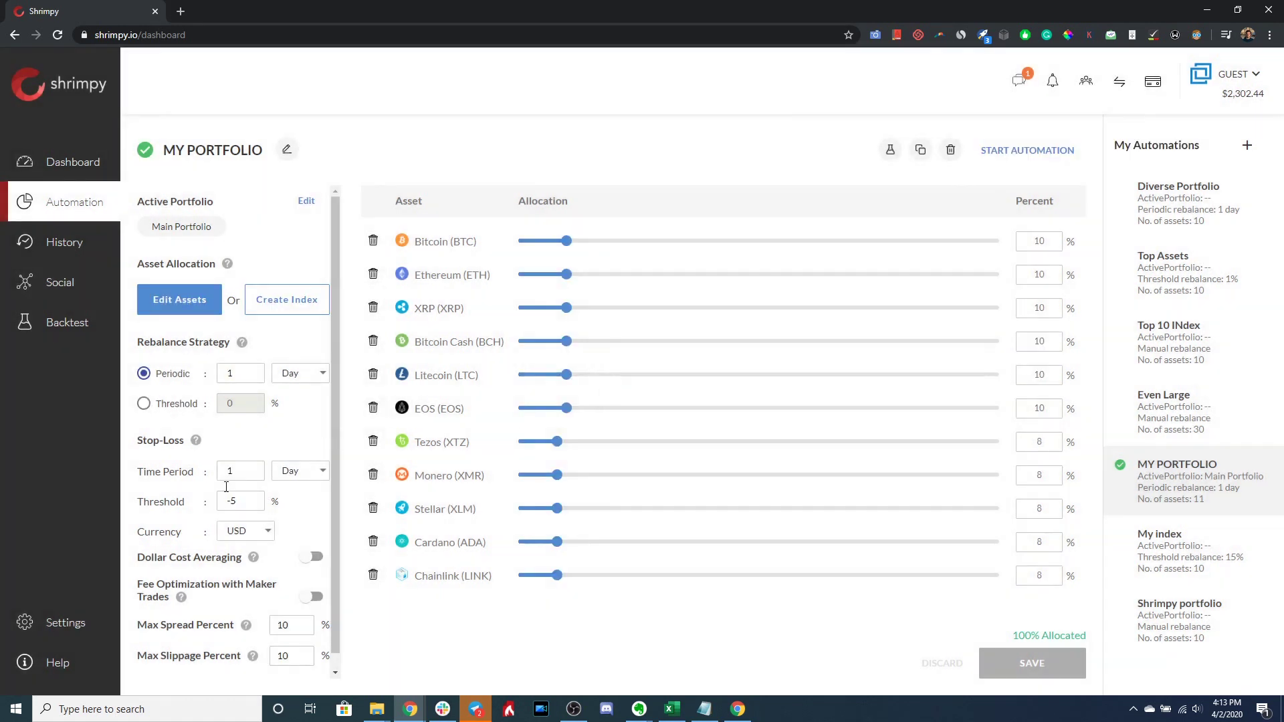
scroll(219, 535, "down", 1)
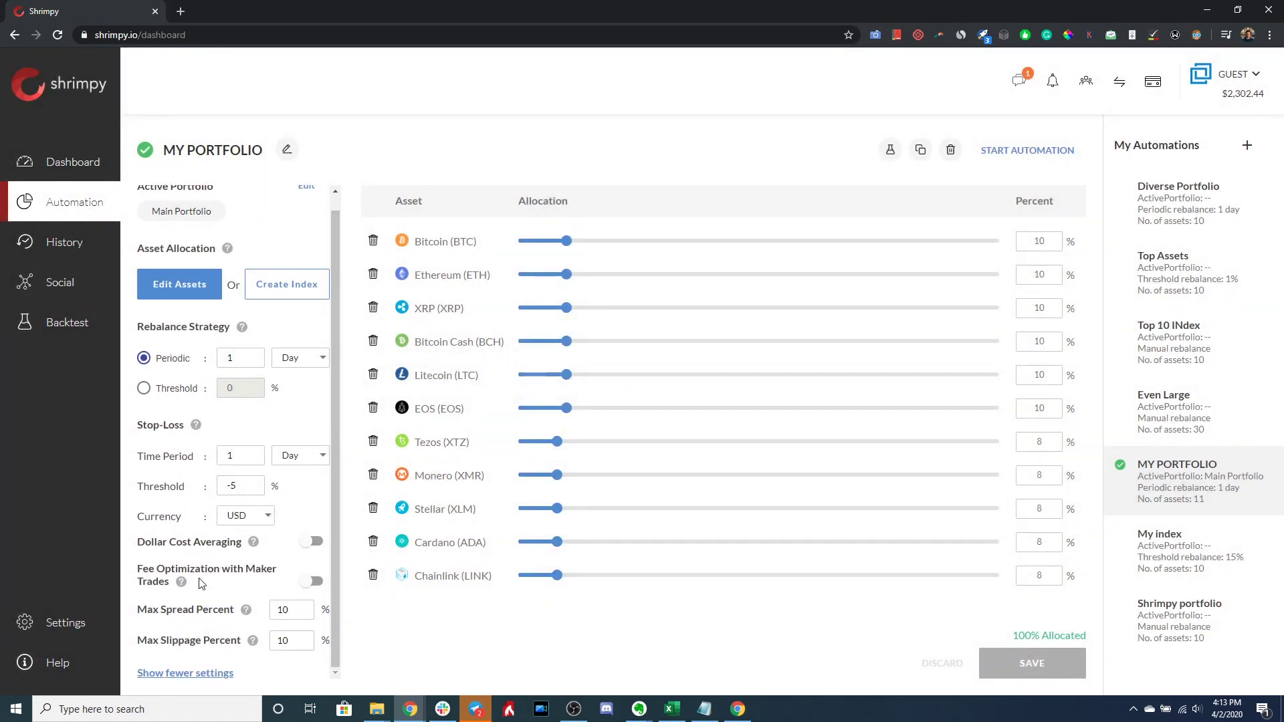
Select the saved -5 stop-loss threshold value to check it
left_click(244, 490)
double_click(244, 490)
scroll(262, 436, "up", 1)
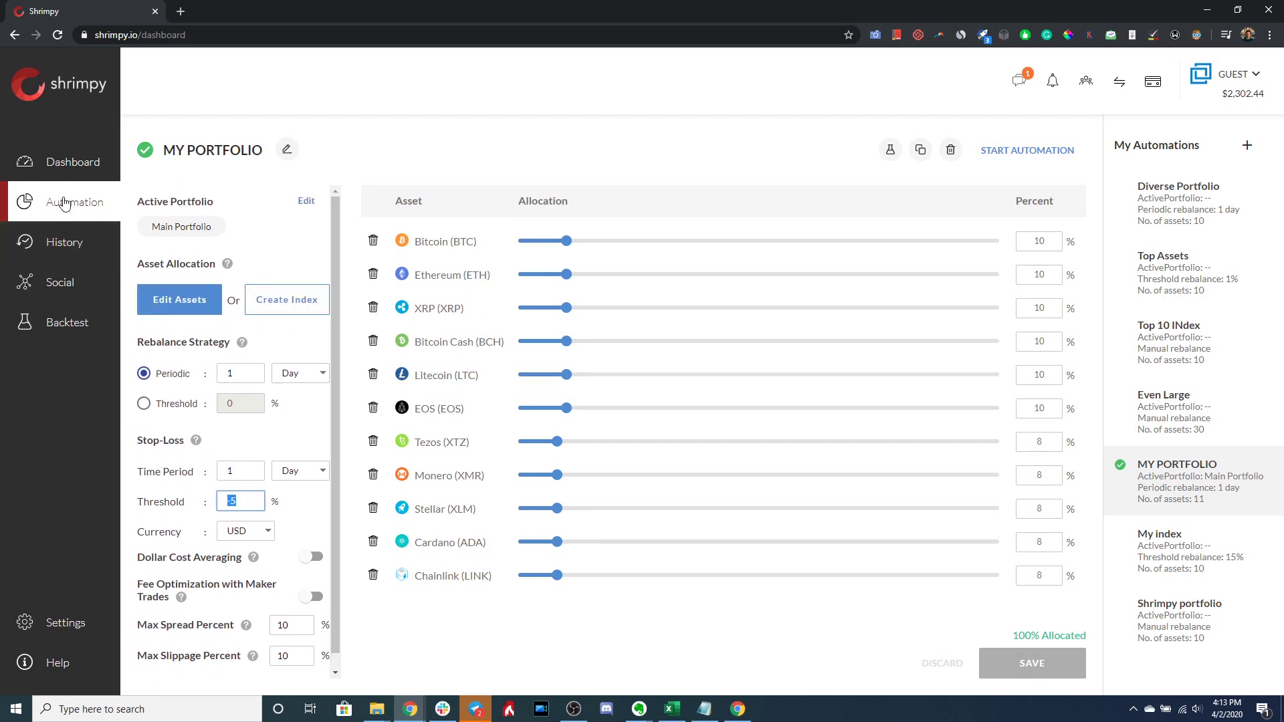
Return to the Dashboard and dismiss the Actions list without choosing anything
left_click(67, 162)
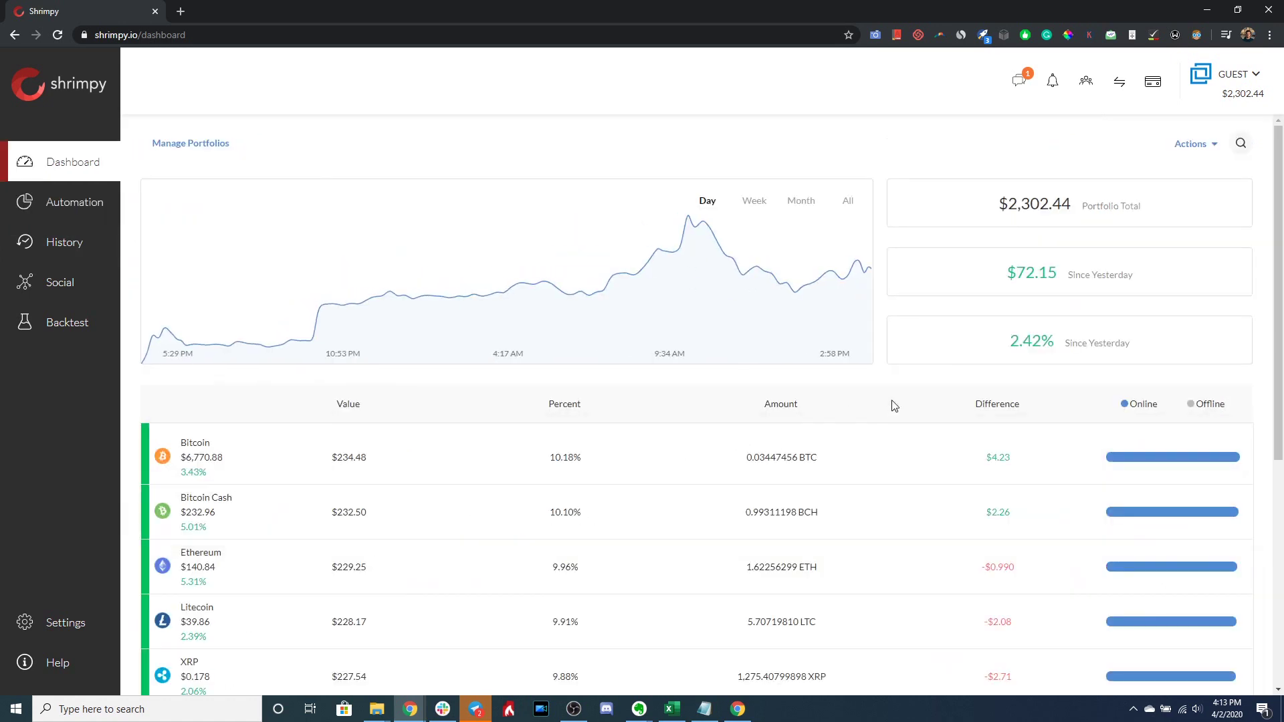
left_click(1206, 143)
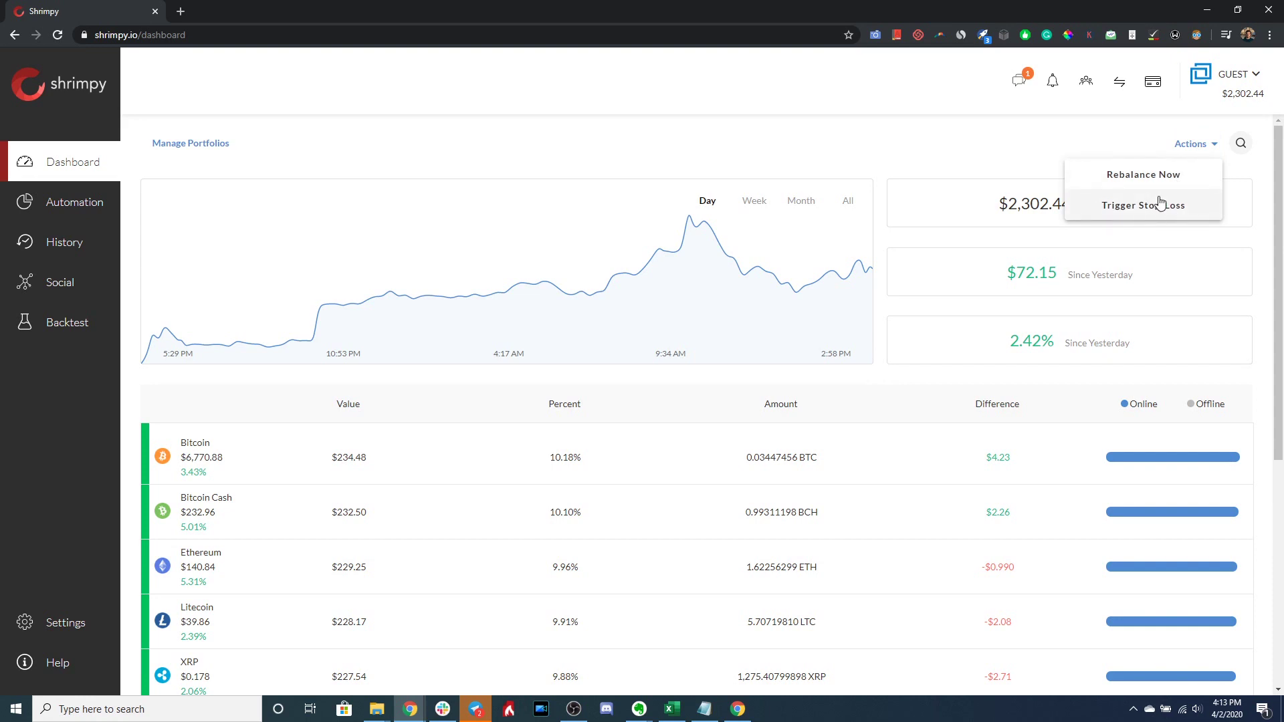
left_click(971, 176)
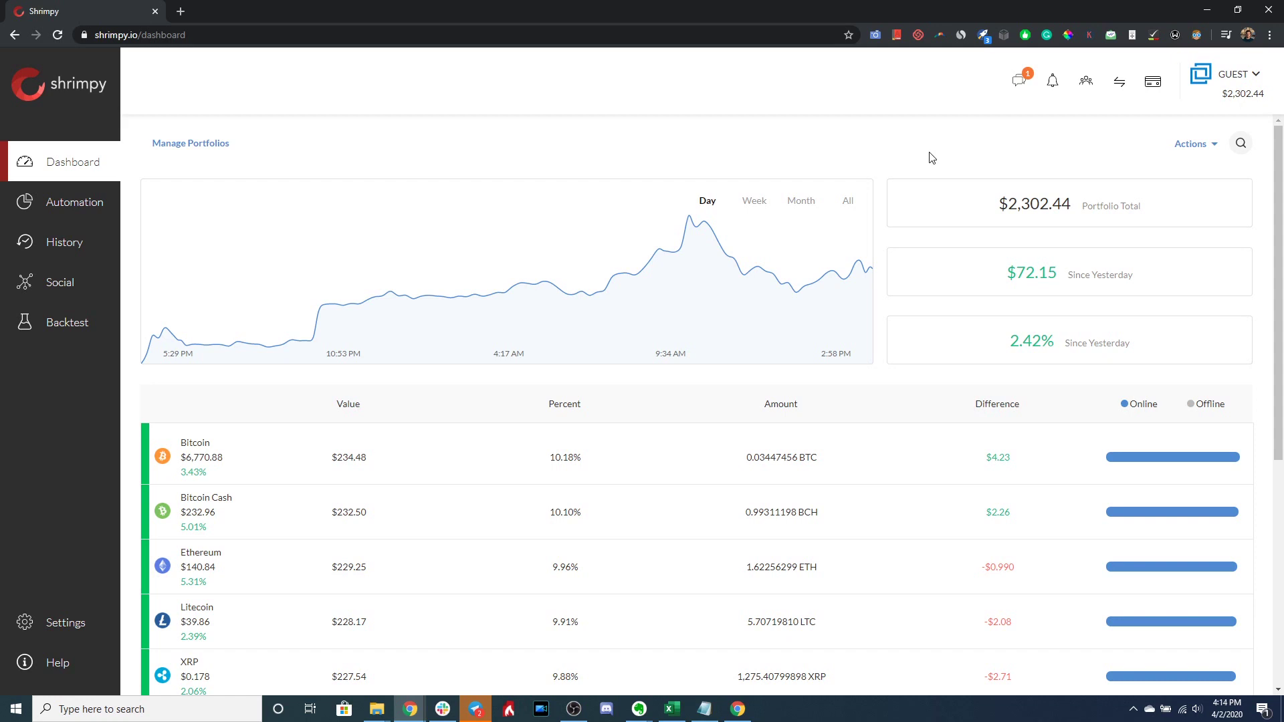
mouse_move(666, 276)
Switch the portfolio chart to Week and highlight the -4.25% weekly change
left_click(752, 202)
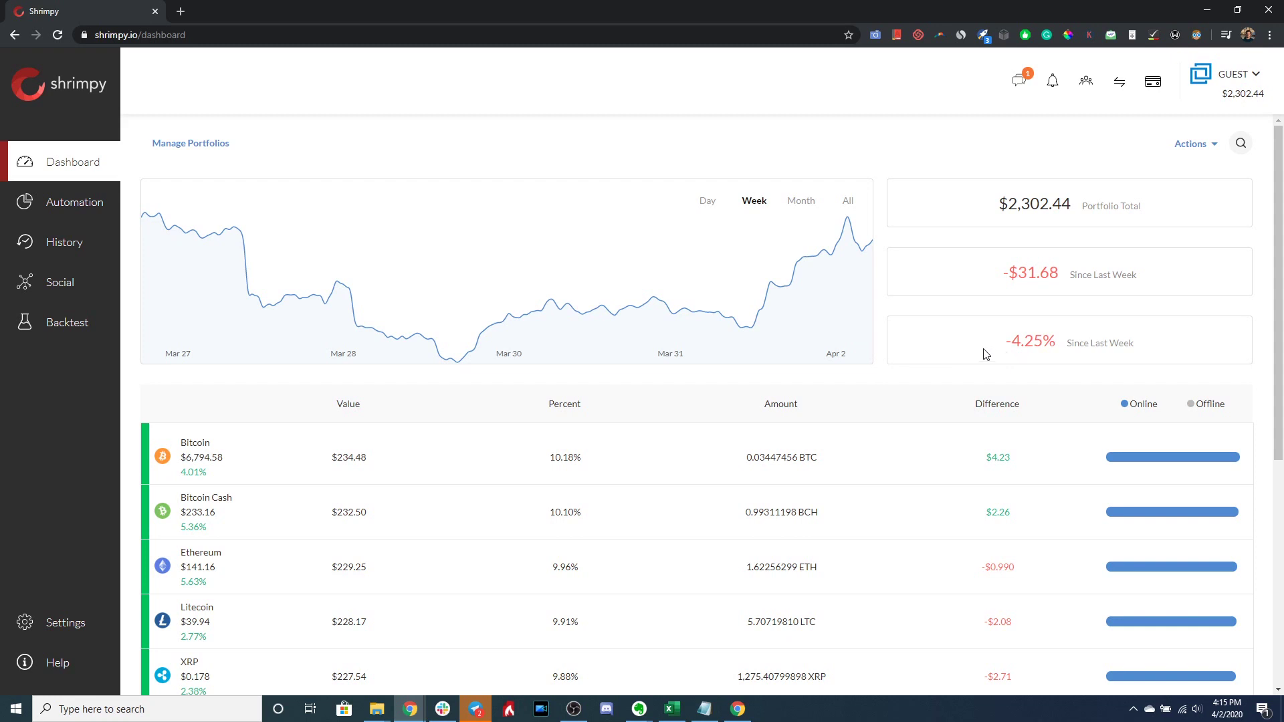
triple_click(1007, 345)
left_click(1043, 342)
Trigger the stop-loss from Actions, confirming the estimate selling everything into $2,301.67 US Dollar
left_click(1188, 147)
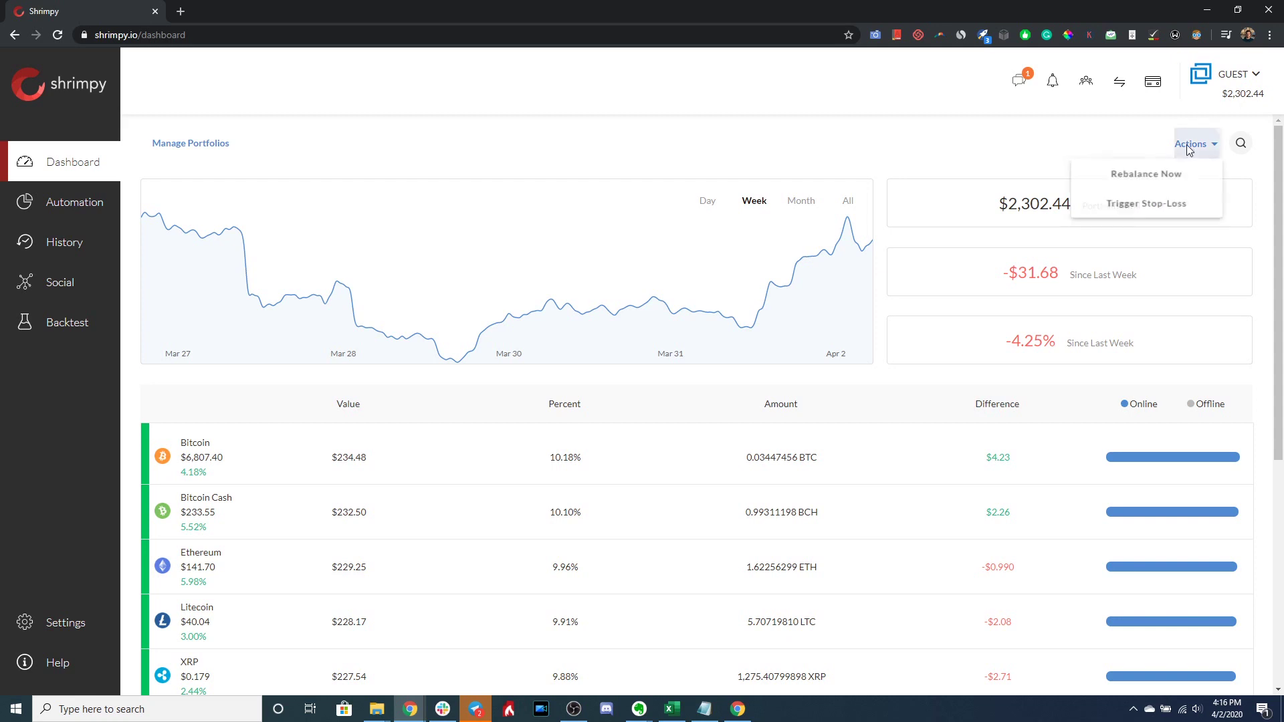
left_click(1139, 208)
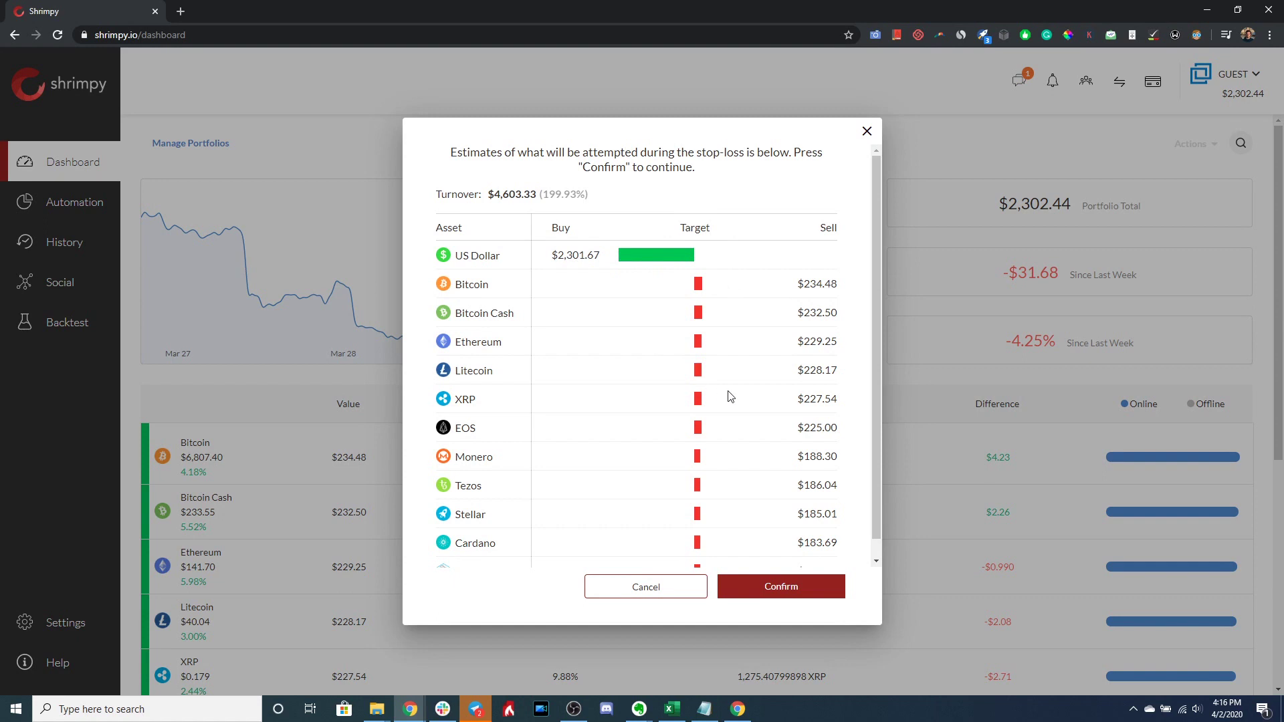
scroll(730, 397, "down", 1)
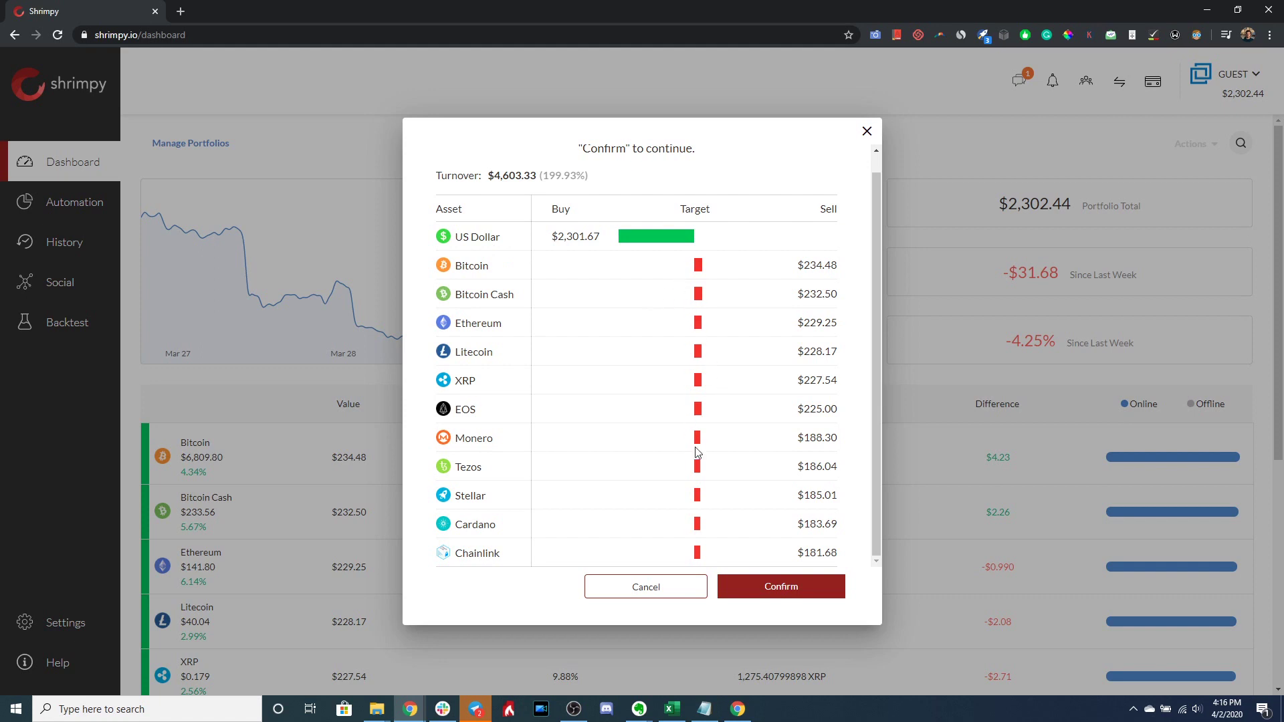
scroll(776, 447, "up", 1)
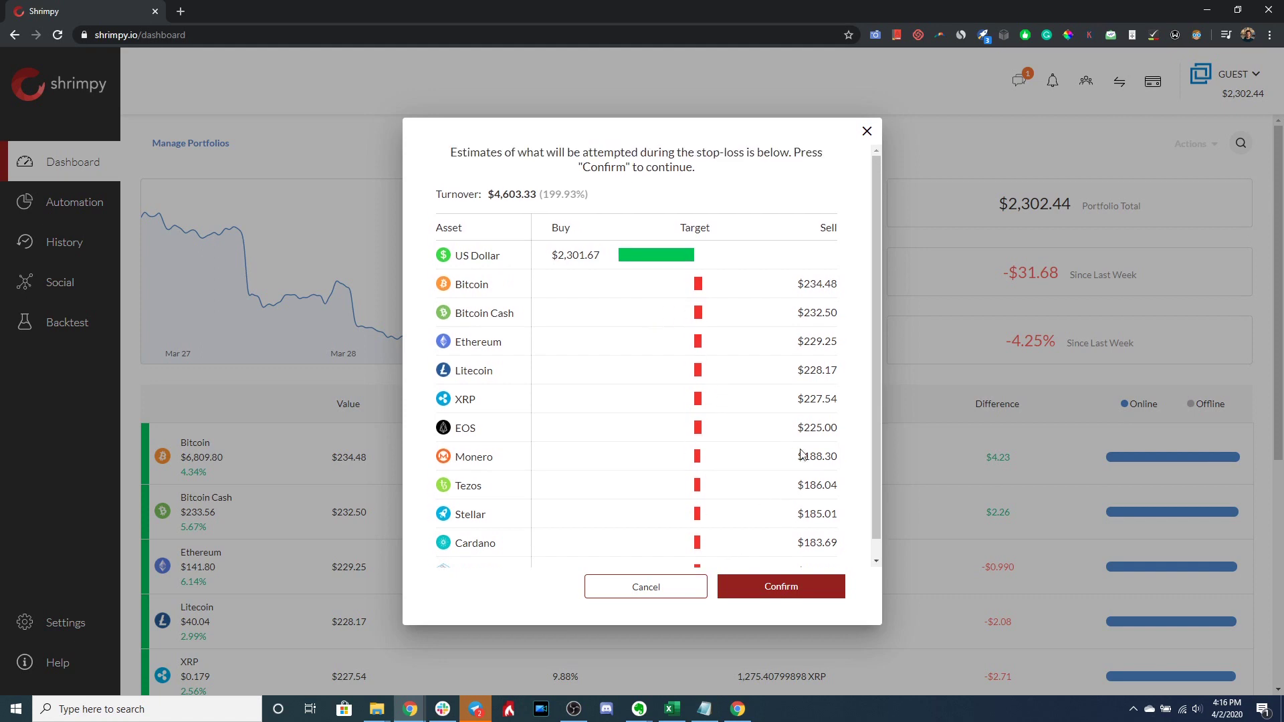
left_click(812, 589)
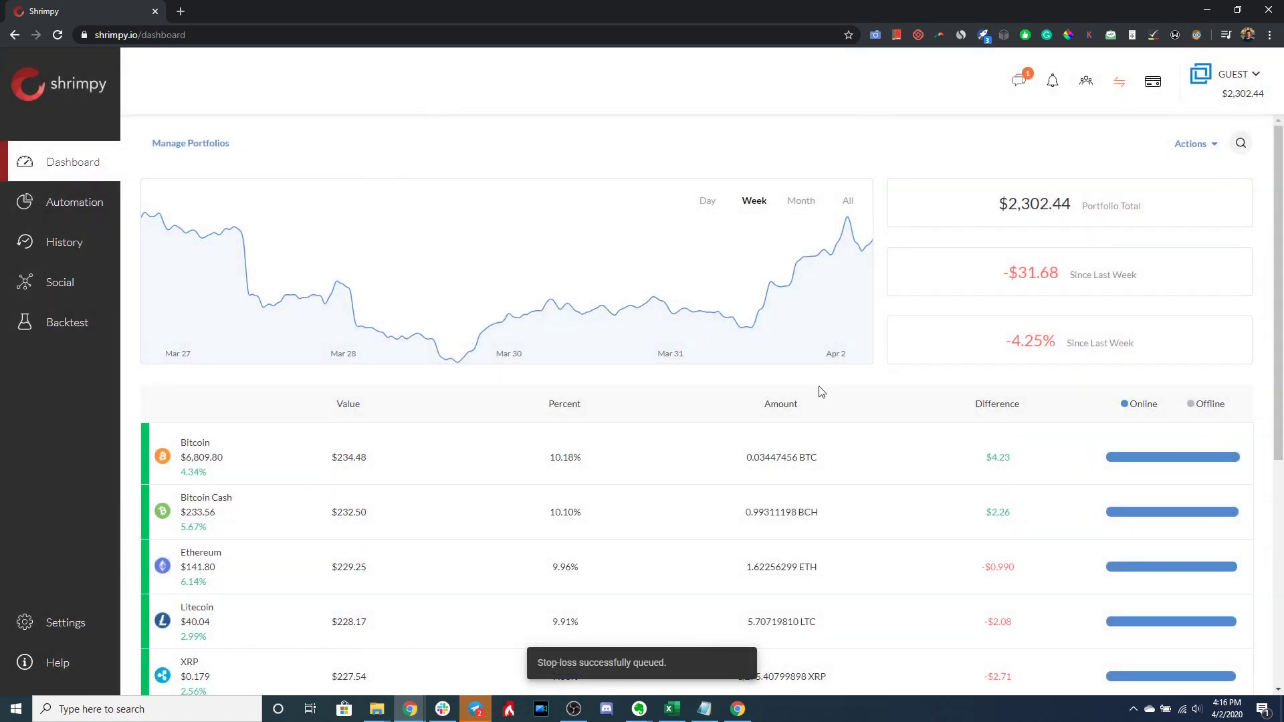
Verify in the trading status panel that the Main Portfolio stop-loss triggered
left_click(1120, 85)
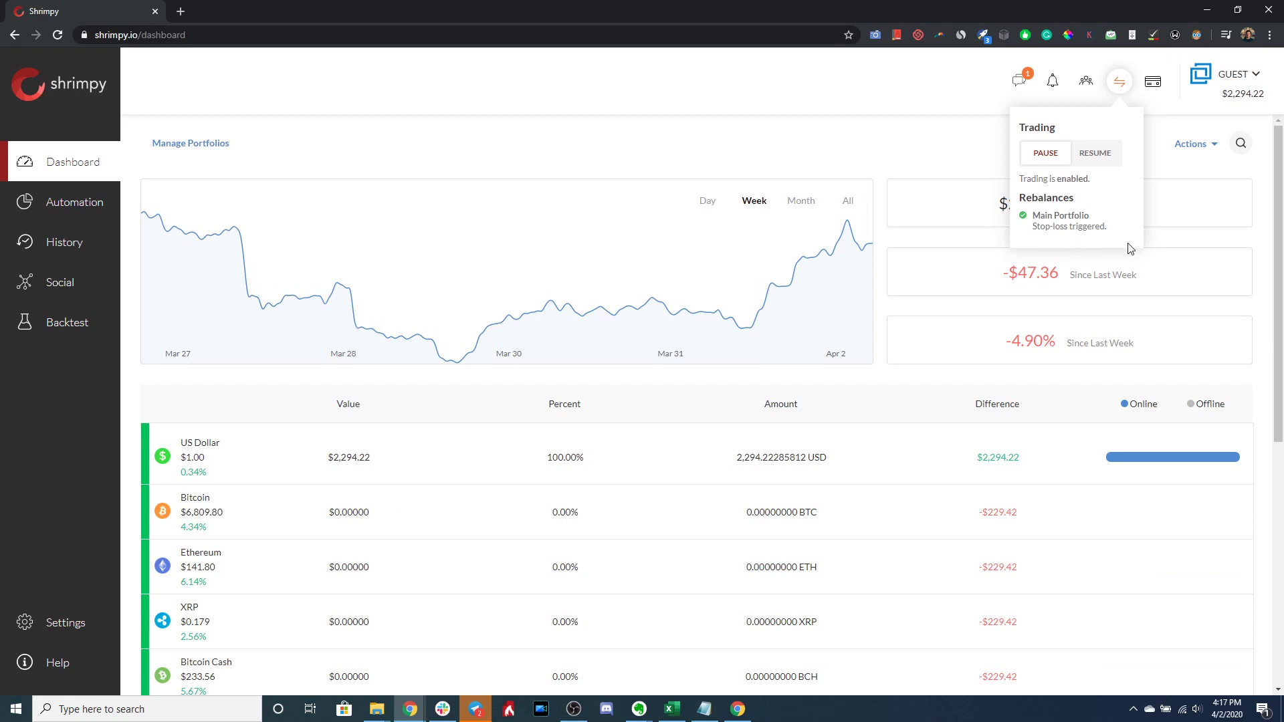
left_click_drag(1047, 230, 1104, 231)
left_click(836, 193)
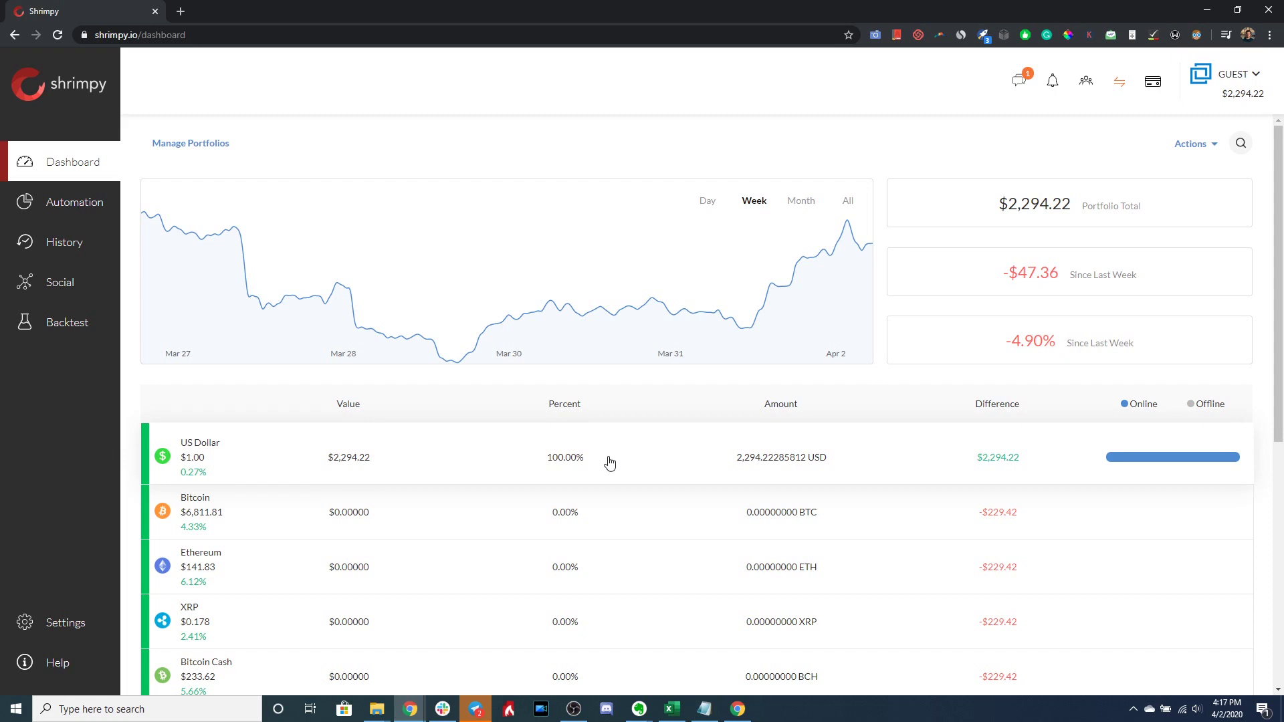
left_click(90, 204)
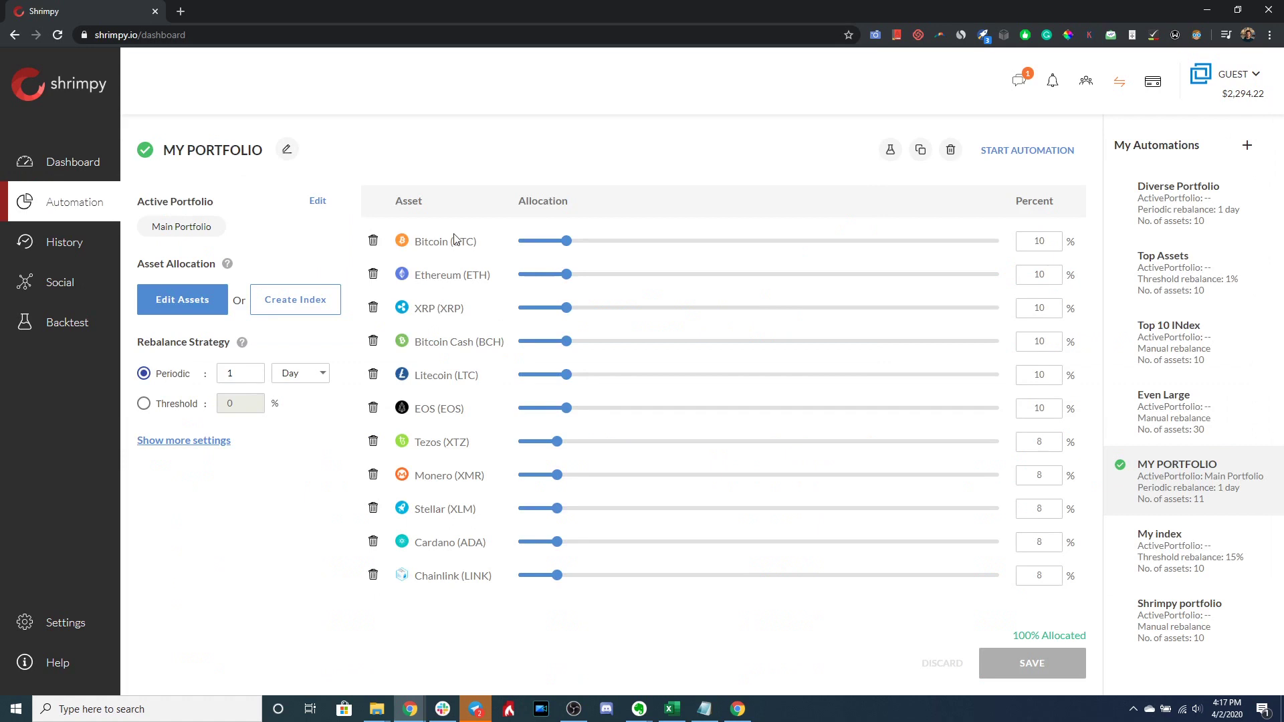
left_click(1189, 356)
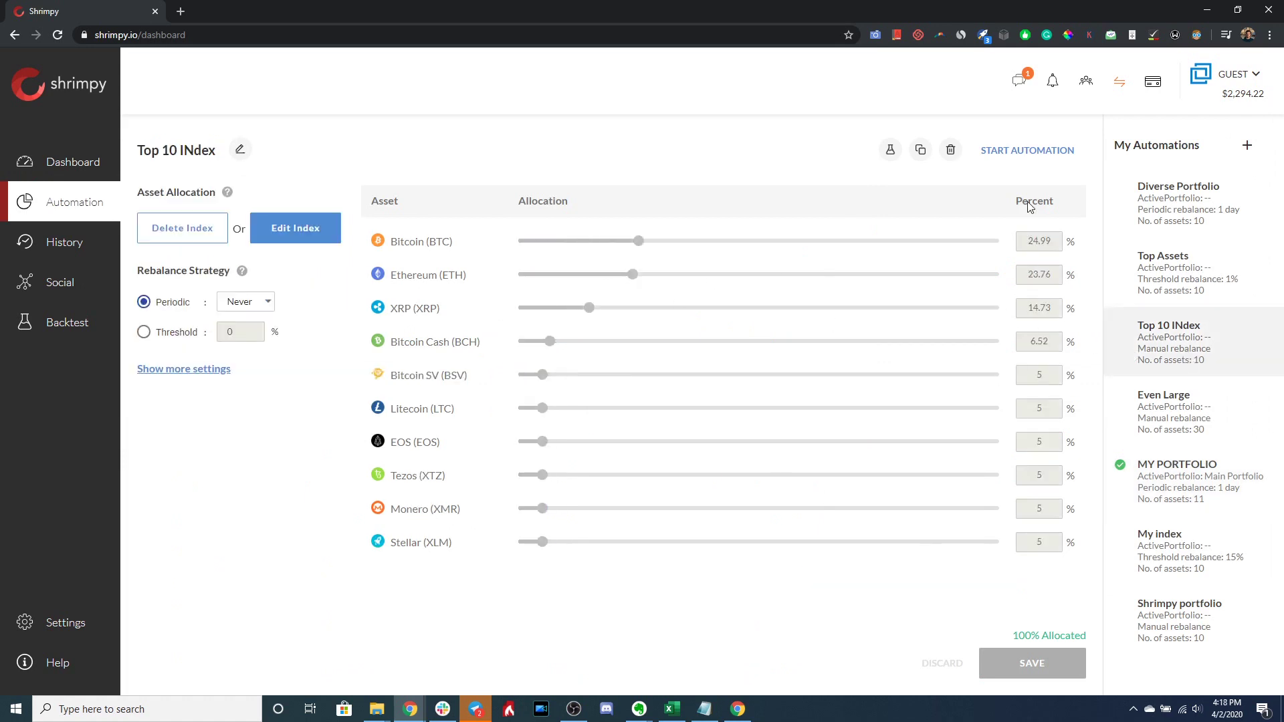
left_click(1027, 151)
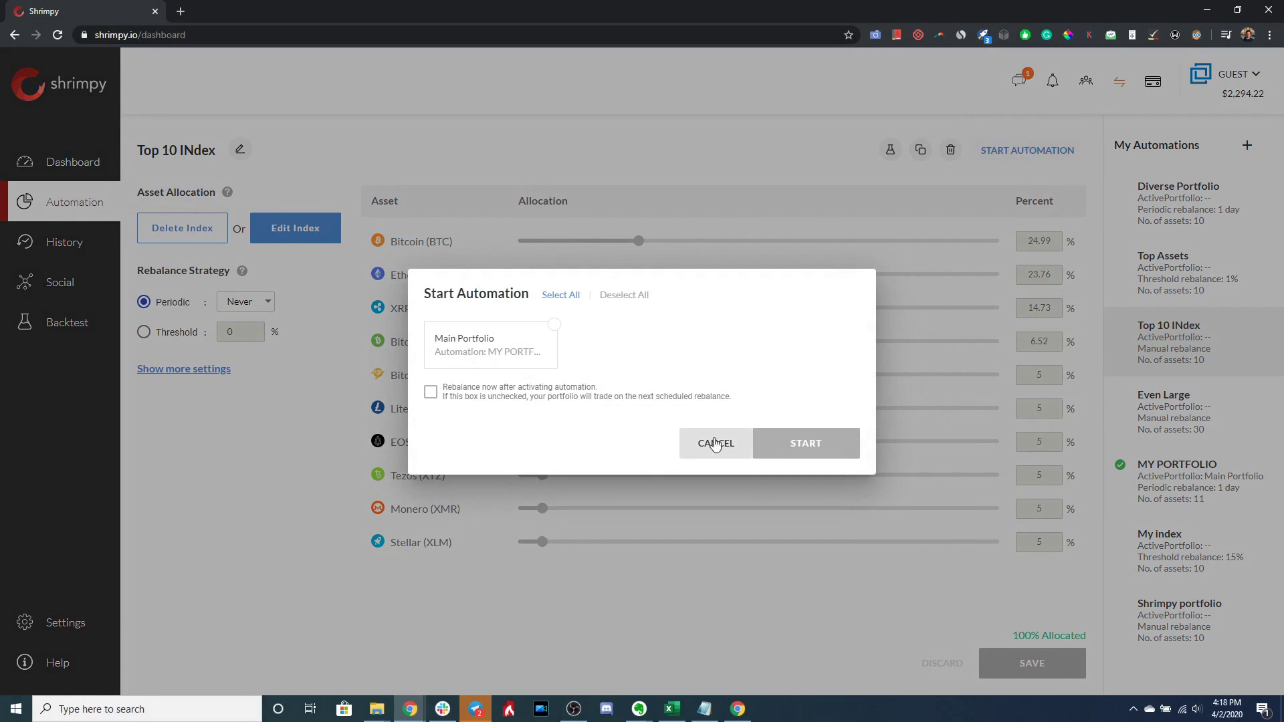
left_click(714, 445)
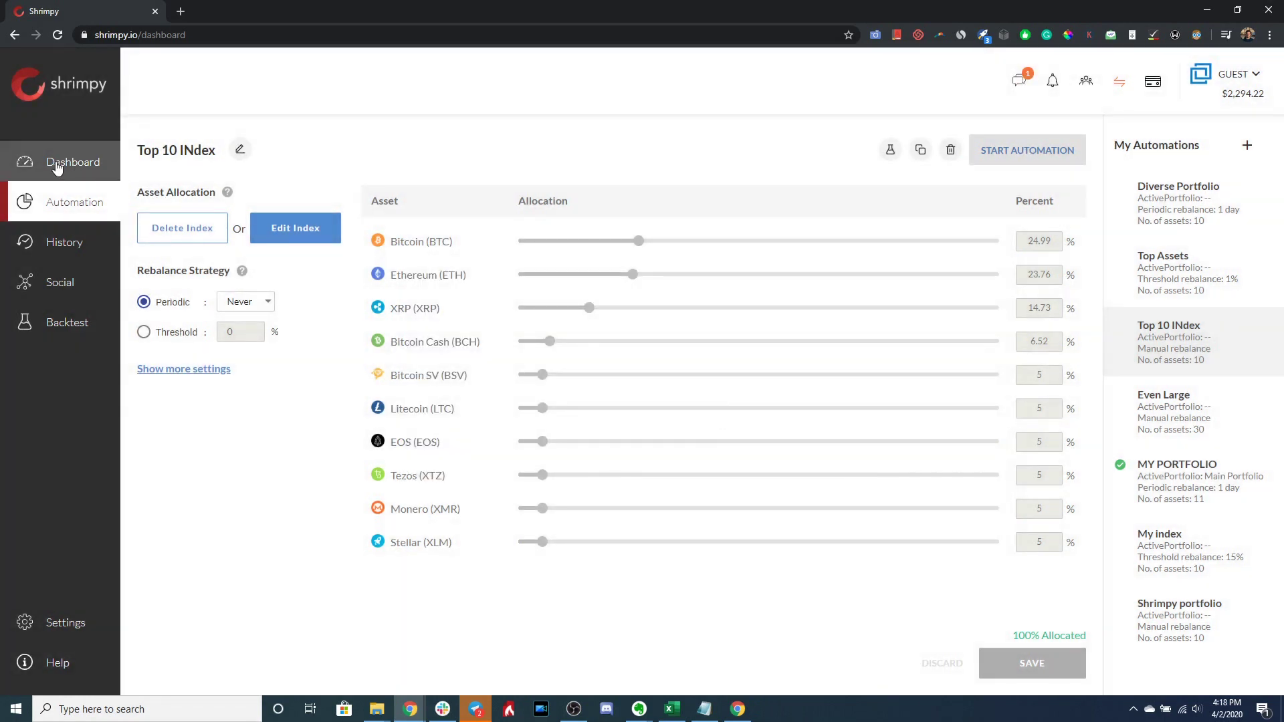
left_click(88, 178)
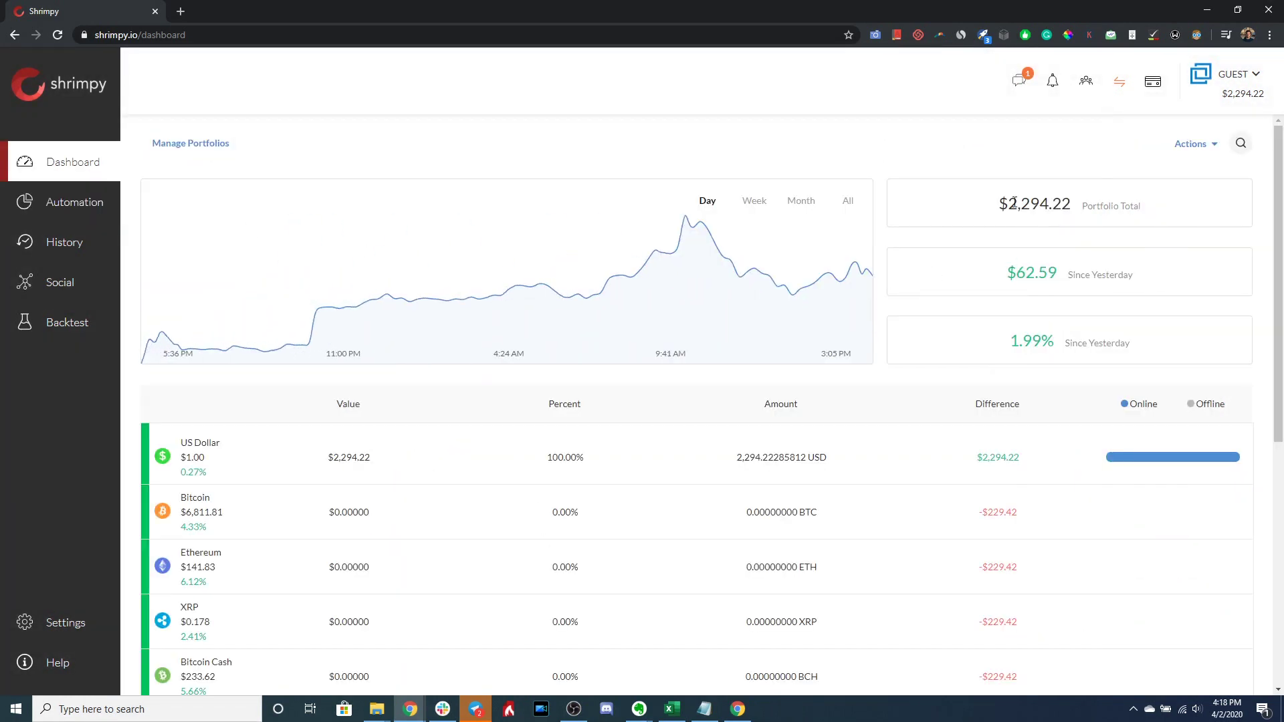
Clear the portfolio's stop-loss from Actions and confirm with Yes
left_click(1192, 145)
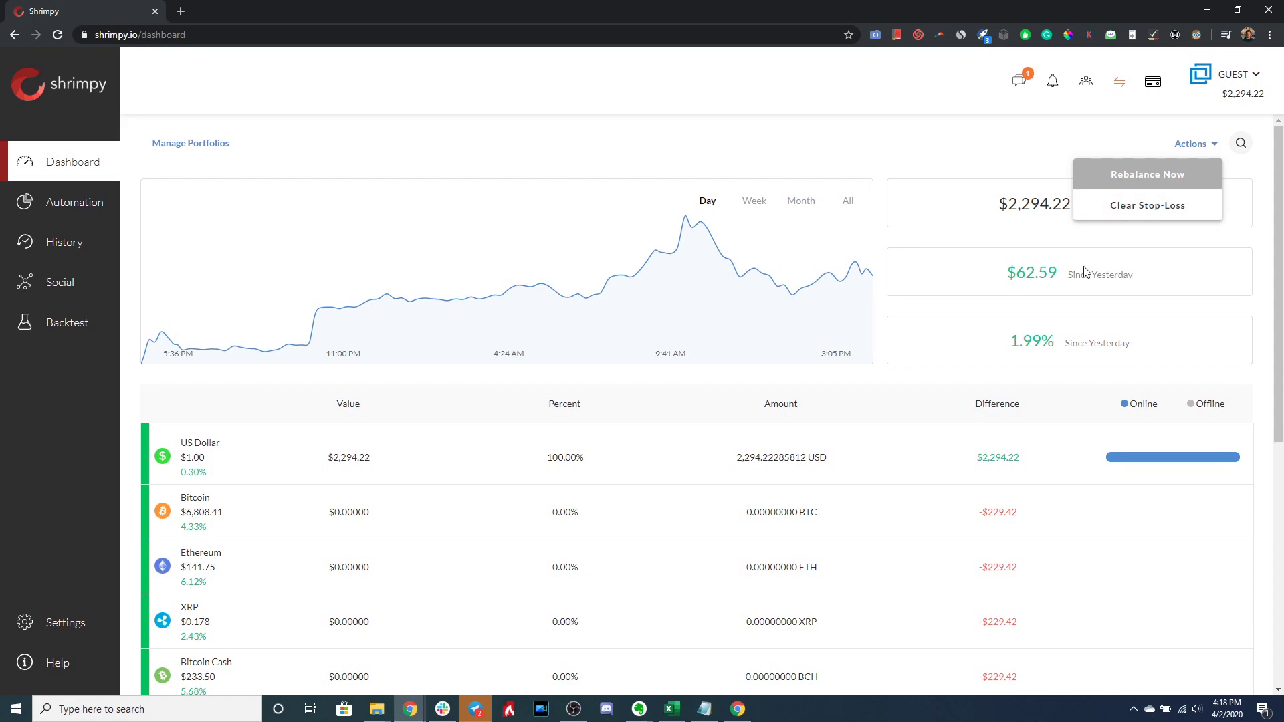
left_click(1124, 209)
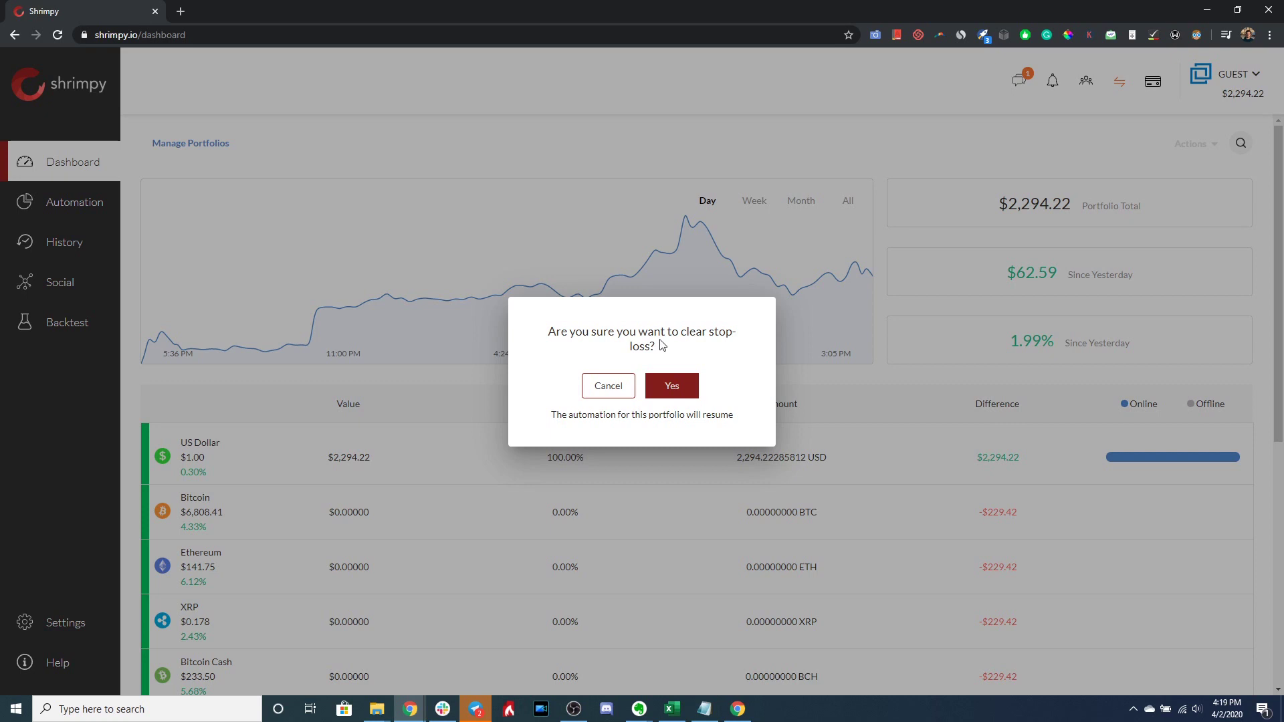
left_click(677, 389)
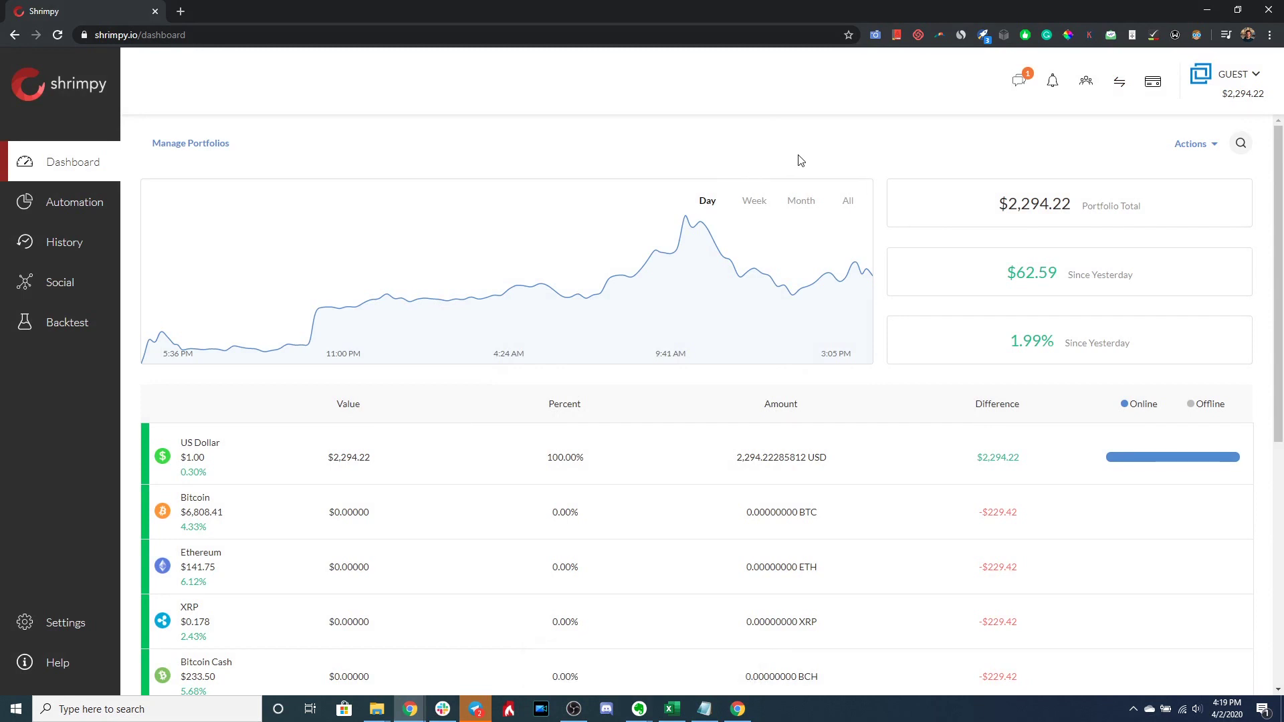
left_click(1120, 82)
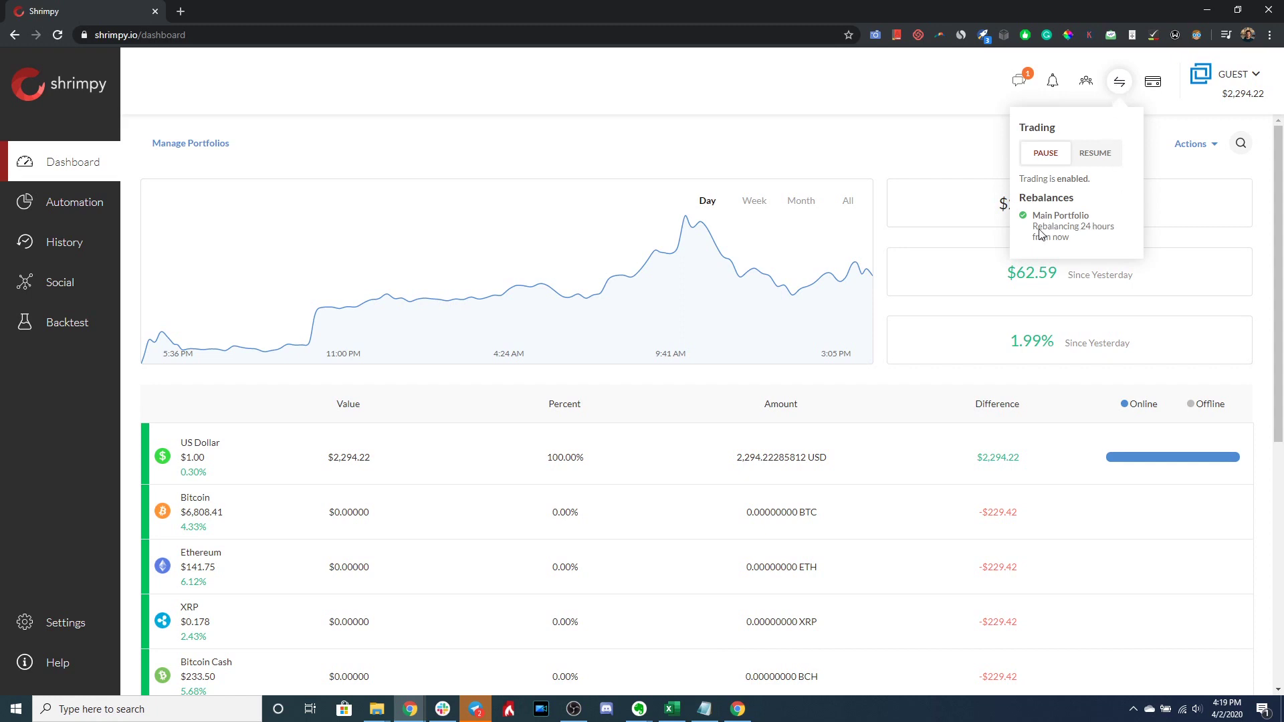
left_click(908, 176)
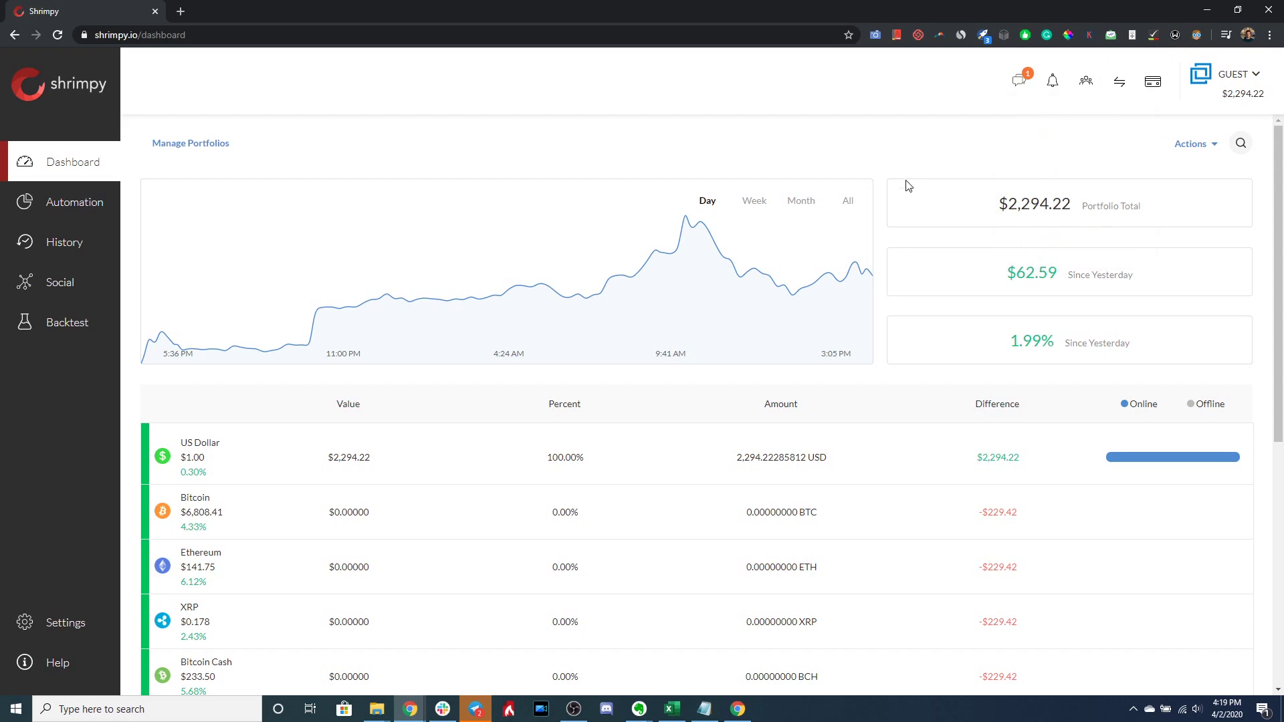
Confirm a Rebalance Now estimate selling $2,294.22 US Dollar into $229.42 per target asset
left_click(1211, 143)
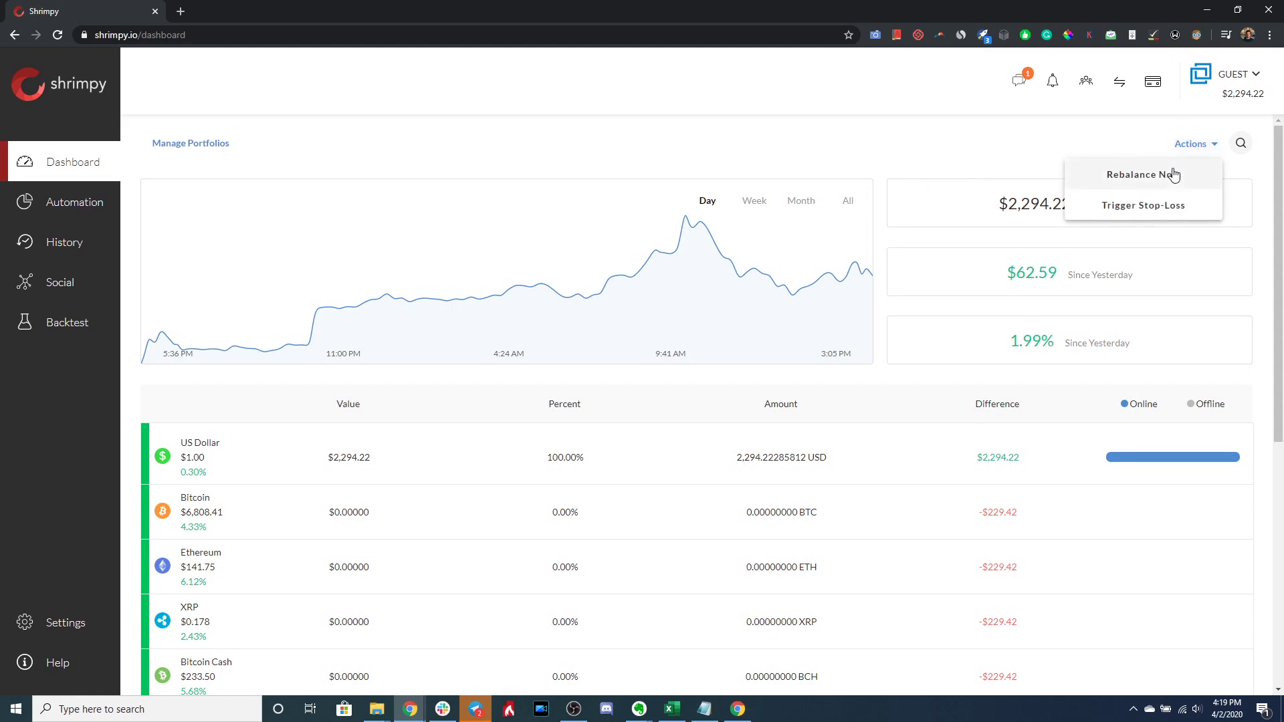
left_click(1174, 175)
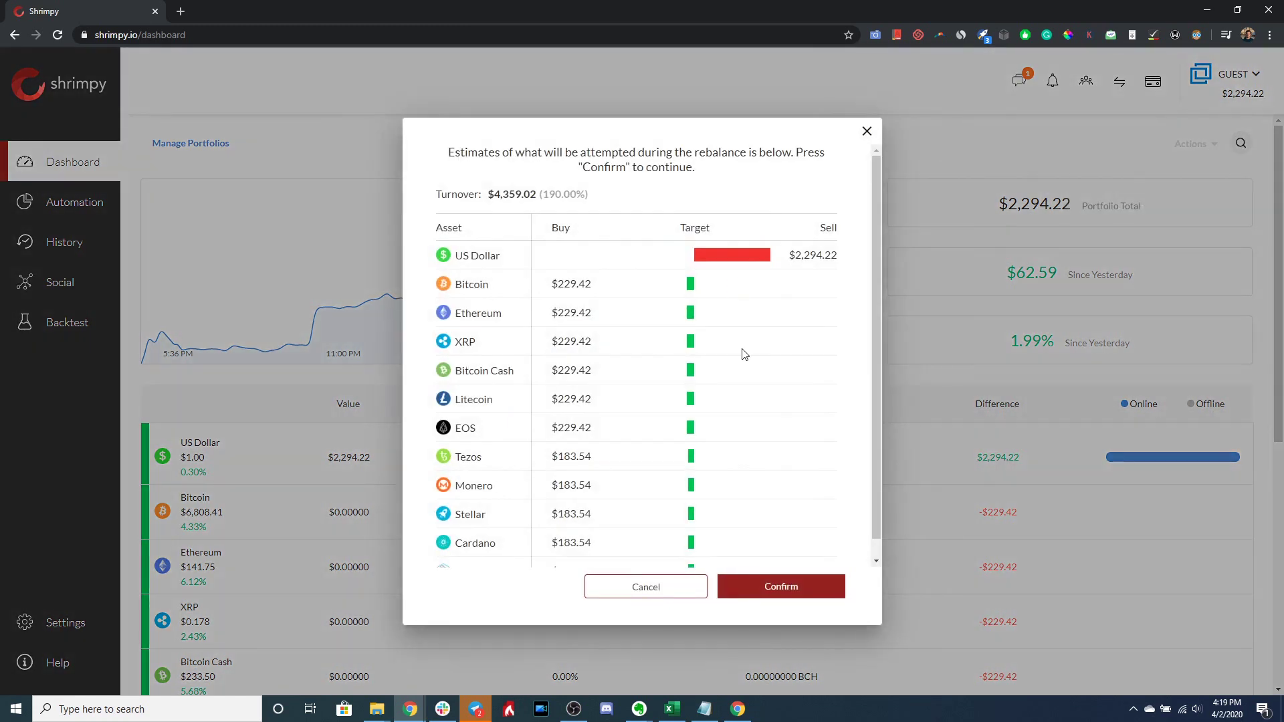
left_click(794, 589)
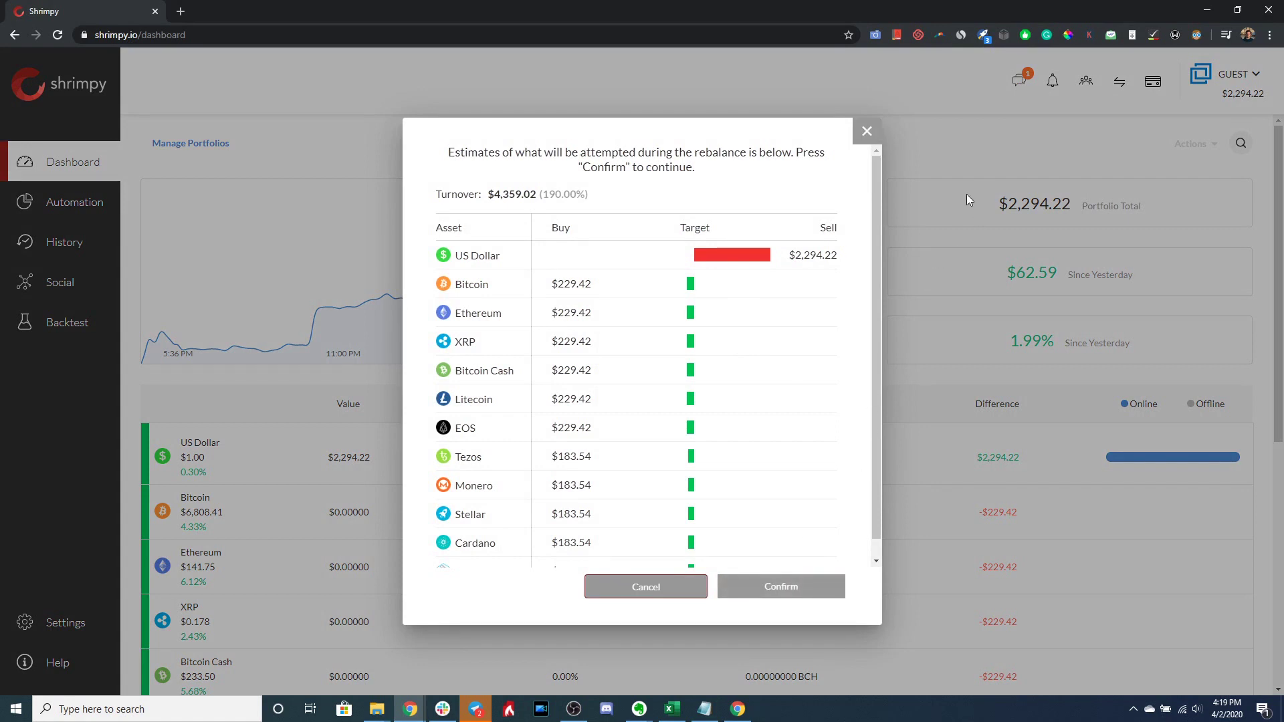